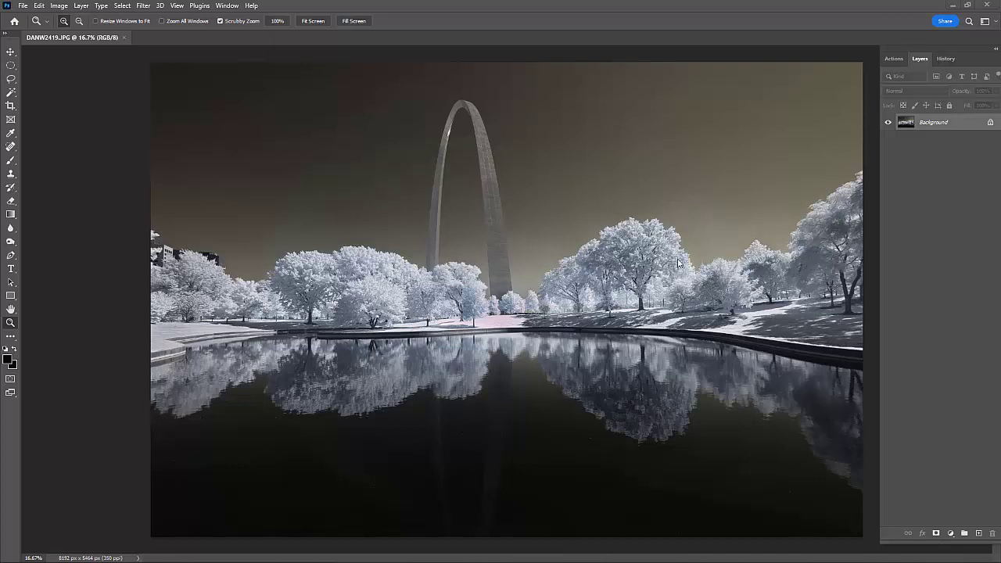
- In Channel Mixer, set the Red output to Red 0 and Blue 100
{"action": "left_click", "coordinate": [60, 5]}
{"action": "mouse_move", "coordinate": [129, 33]}
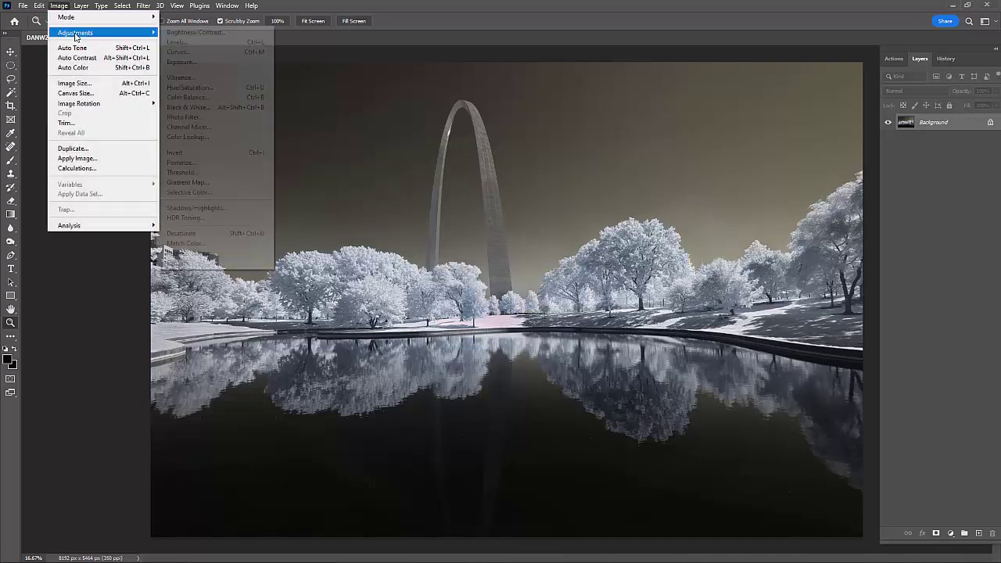
{"action": "left_click", "coordinate": [223, 127]}
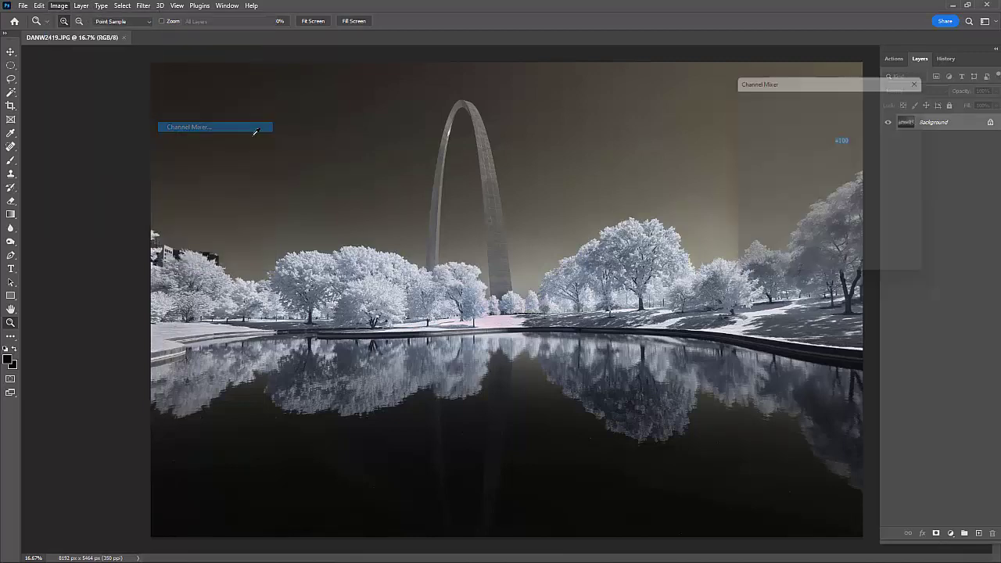
{"action": "type", "text": "0"}
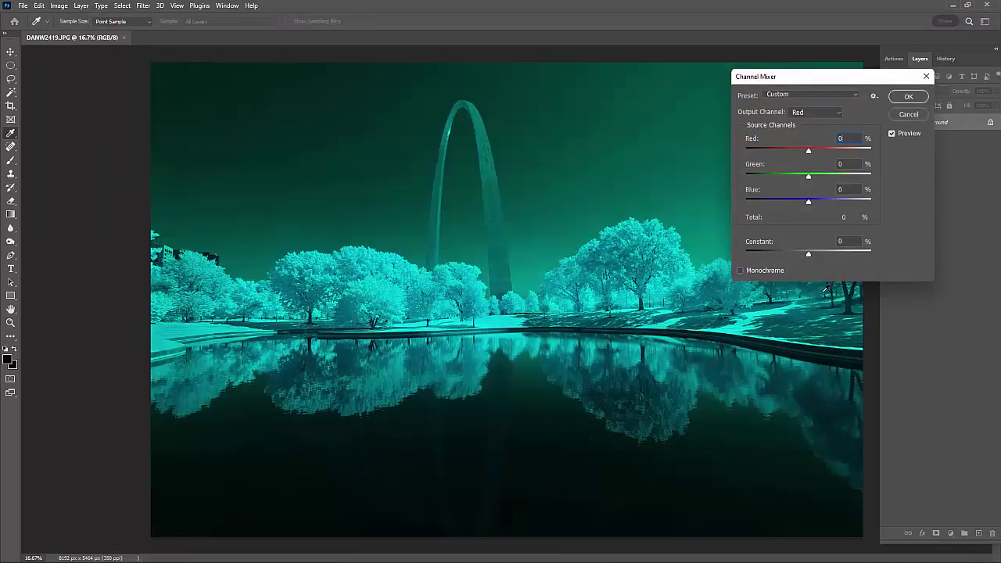
{"action": "key", "text": "Tab"}
{"action": "key", "text": "Tab"}
{"action": "type", "text": "100"}
- Set the Blue output to Red 100 and Blue 0, and apply the swap
{"action": "left_click", "coordinate": [839, 112]}
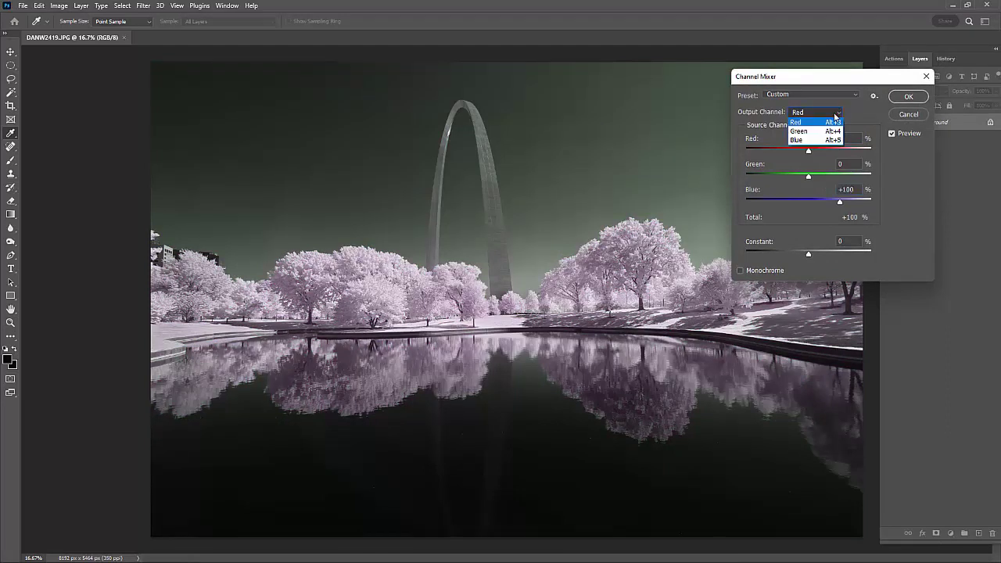
{"action": "left_click", "coordinate": [843, 140]}
{"action": "double_click", "coordinate": [847, 138]}
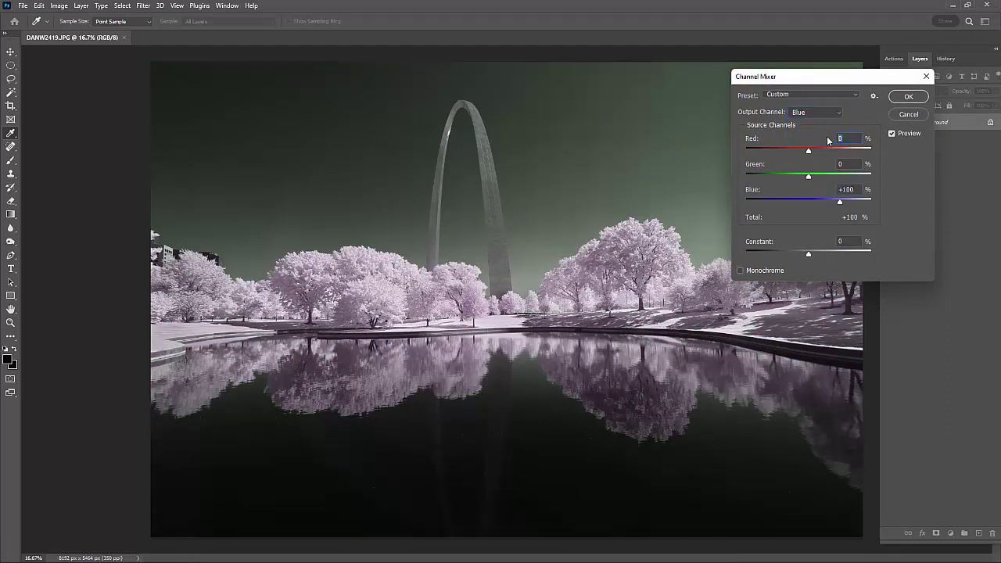
{"action": "type", "text": "100"}
{"action": "double_click", "coordinate": [846, 189]}
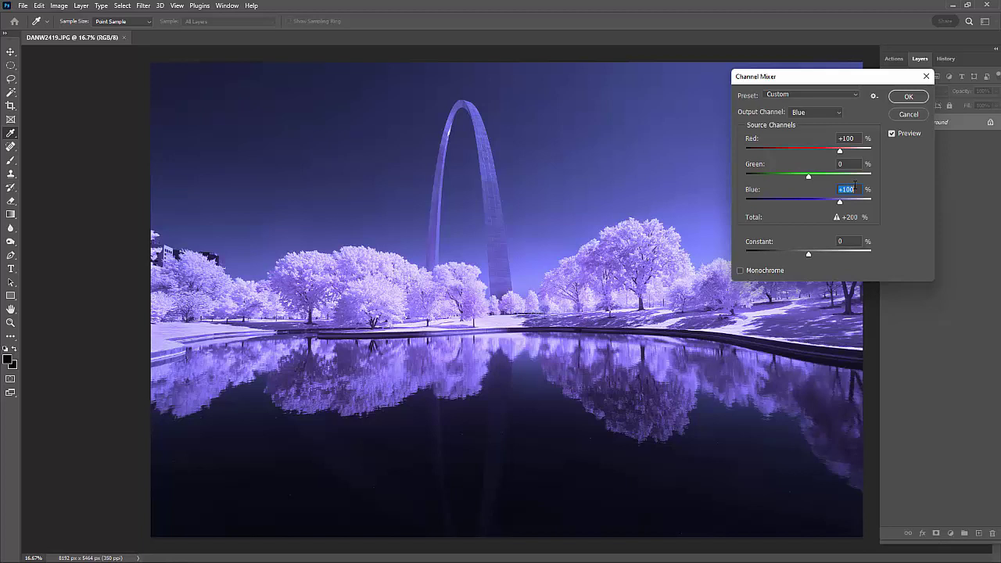
{"action": "type", "text": "0"}
{"action": "left_click", "coordinate": [905, 97]}
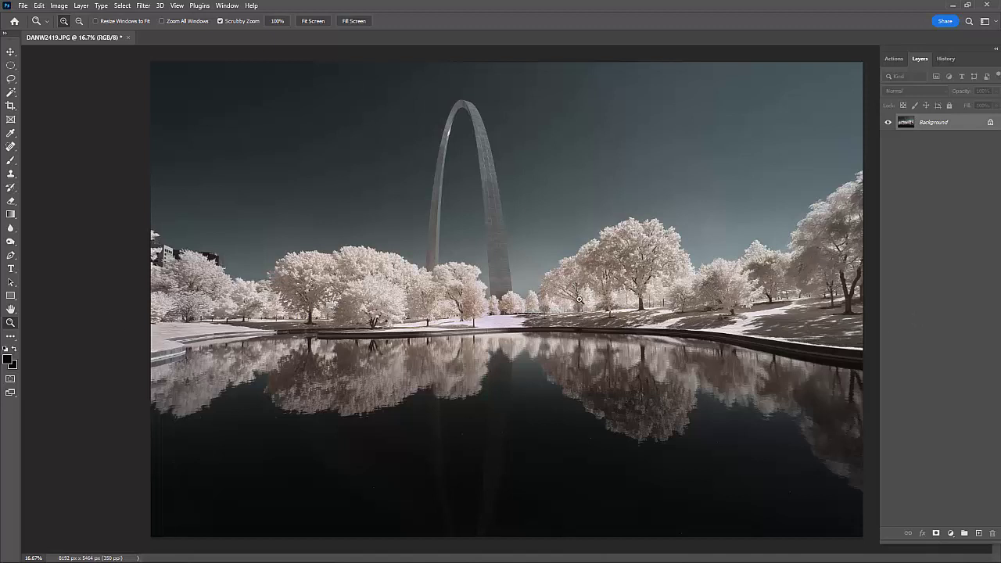
- Open Selective Color and set the Reds to Black +100, Yellow +100, Magenta +53
{"action": "left_click", "coordinate": [66, 8]}
{"action": "mouse_move", "coordinate": [75, 32]}
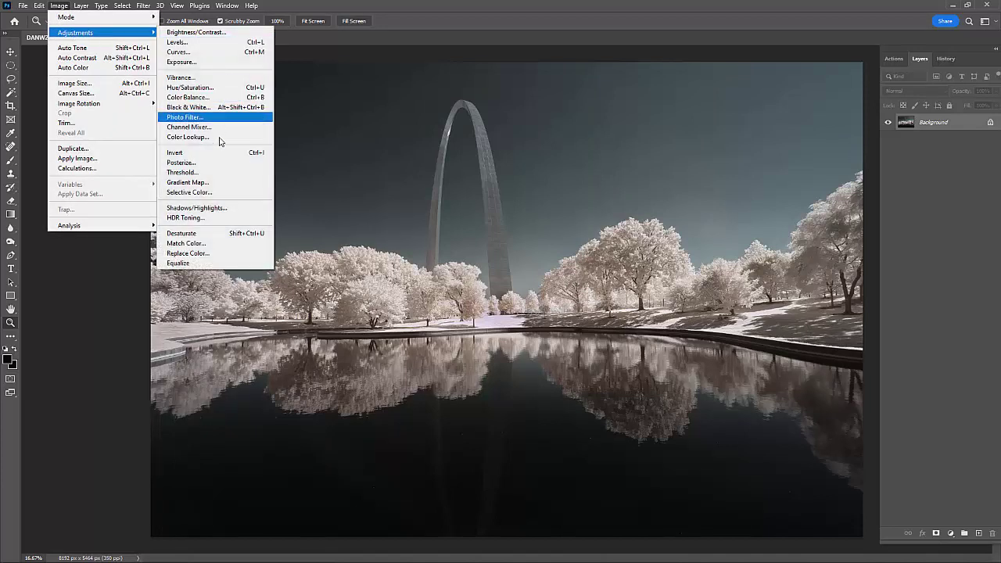
{"action": "left_click", "coordinate": [220, 194]}
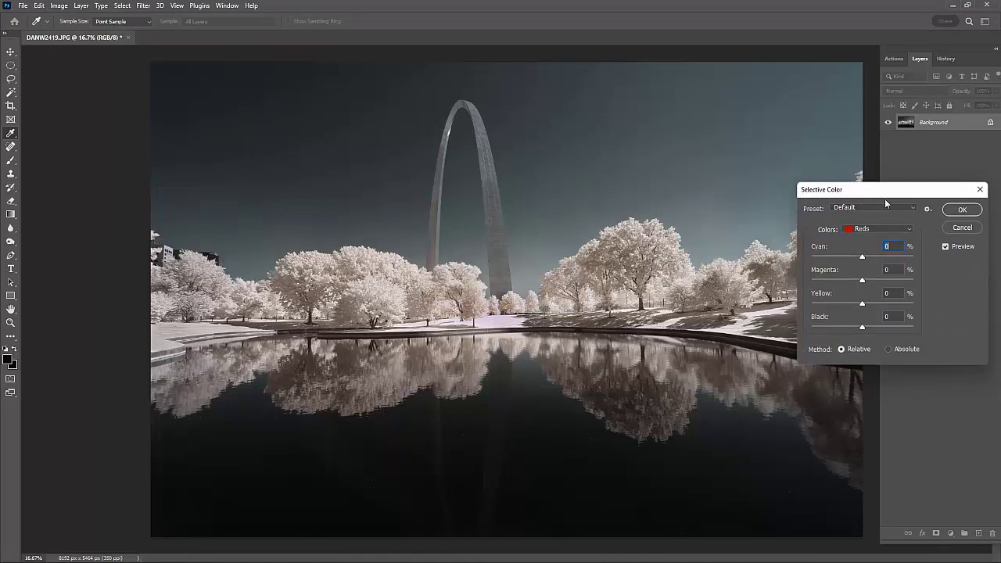
{"action": "left_click_drag", "start_coordinate": [884, 193], "coordinate": [887, 274]}
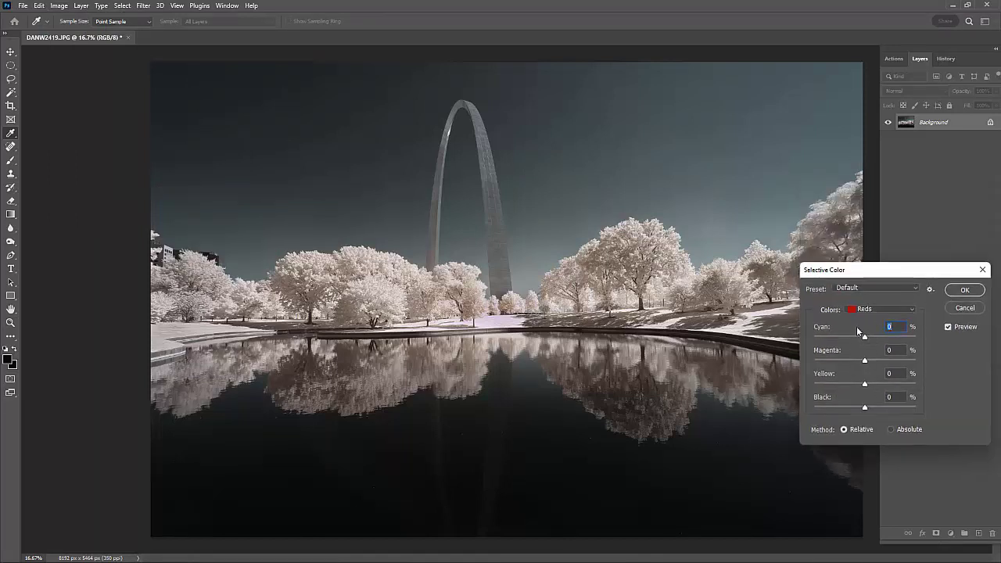
{"action": "left_click_drag", "start_coordinate": [864, 410], "coordinate": [943, 399]}
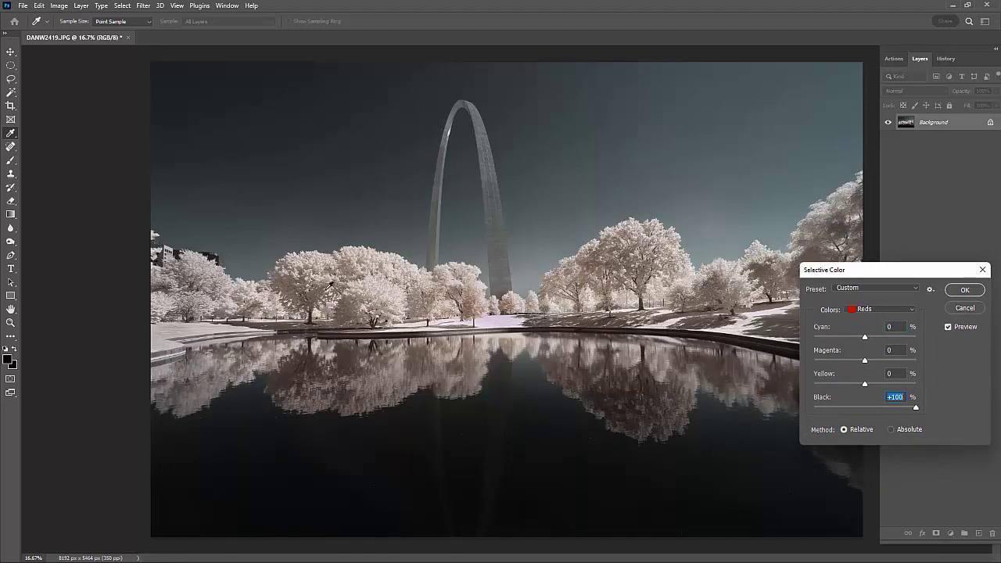
{"action": "left_click_drag", "start_coordinate": [864, 387], "coordinate": [808, 383]}
{"action": "left_click", "coordinate": [896, 382]}
{"action": "left_click_drag", "start_coordinate": [864, 362], "coordinate": [802, 337]}
{"action": "left_click", "coordinate": [911, 310]}
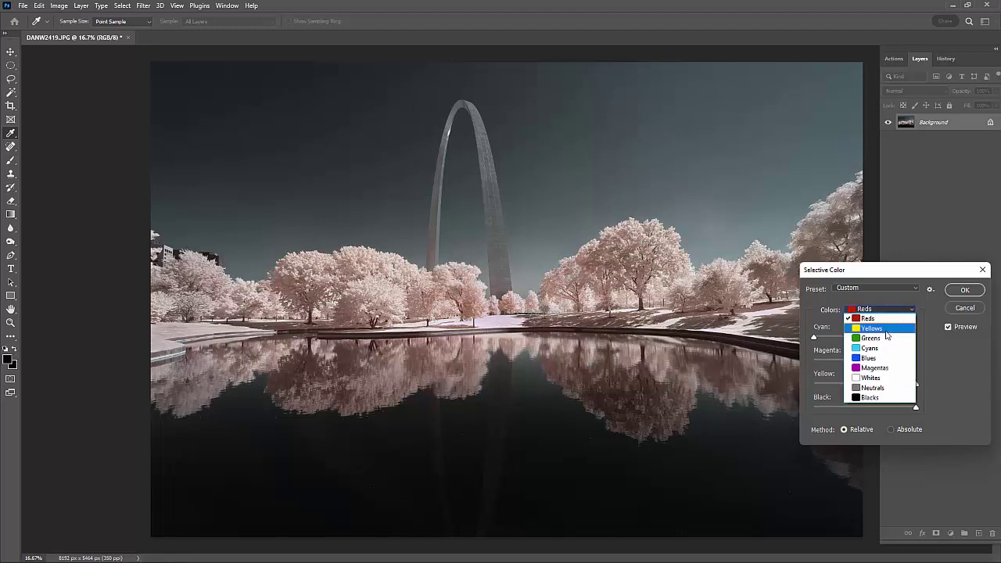
- Set the Yellows to Black +100, Yellow +74, Cyan −100 and apply Selective Color
{"action": "left_click", "coordinate": [887, 332]}
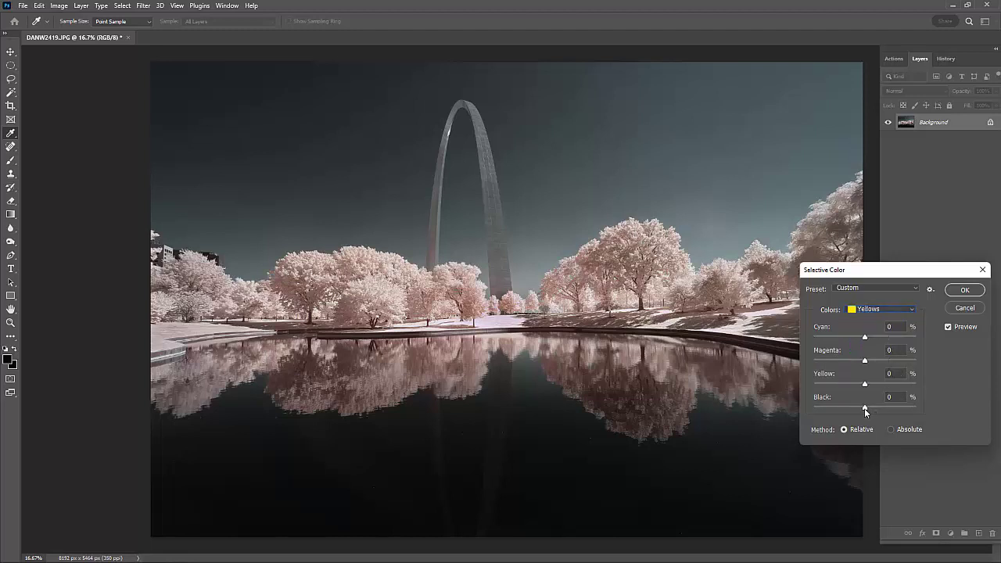
{"action": "left_click_drag", "start_coordinate": [864, 407], "coordinate": [944, 401]}
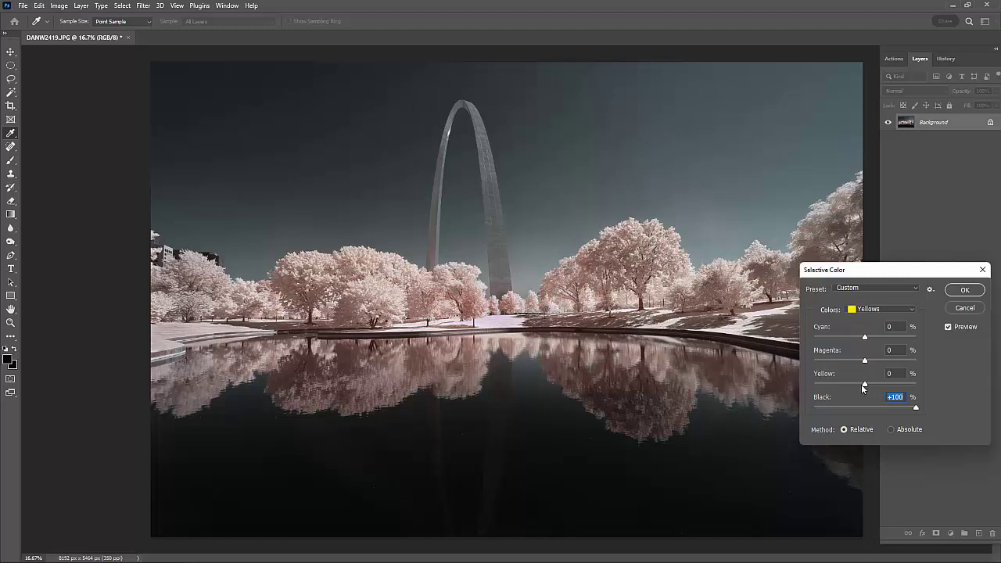
{"action": "left_click_drag", "start_coordinate": [864, 383], "coordinate": [903, 367]}
{"action": "left_click_drag", "start_coordinate": [864, 338], "coordinate": [813, 336]}
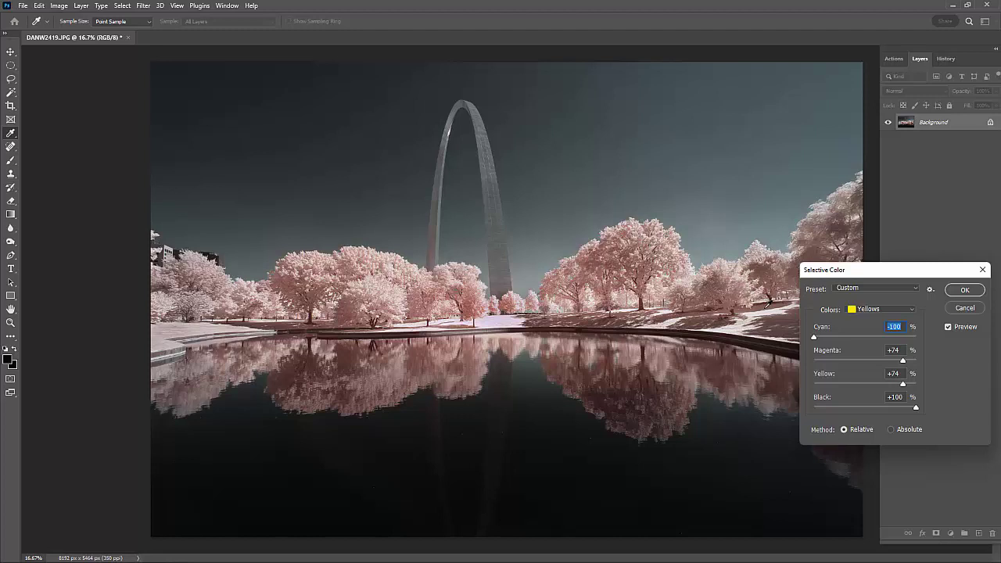
{"action": "left_click", "coordinate": [966, 290]}
{"action": "key", "text": "z"}
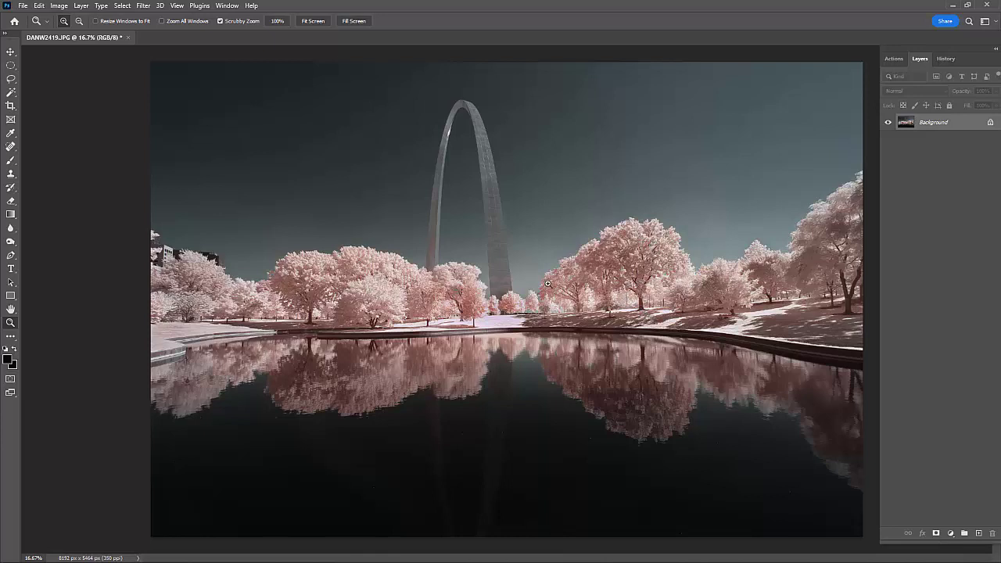
- Apply Hue/Saturation with Reds Hue +33, Saturation +38 and Yellows Saturation +11
{"action": "left_click", "coordinate": [59, 5]}
{"action": "mouse_move", "coordinate": [65, 36]}
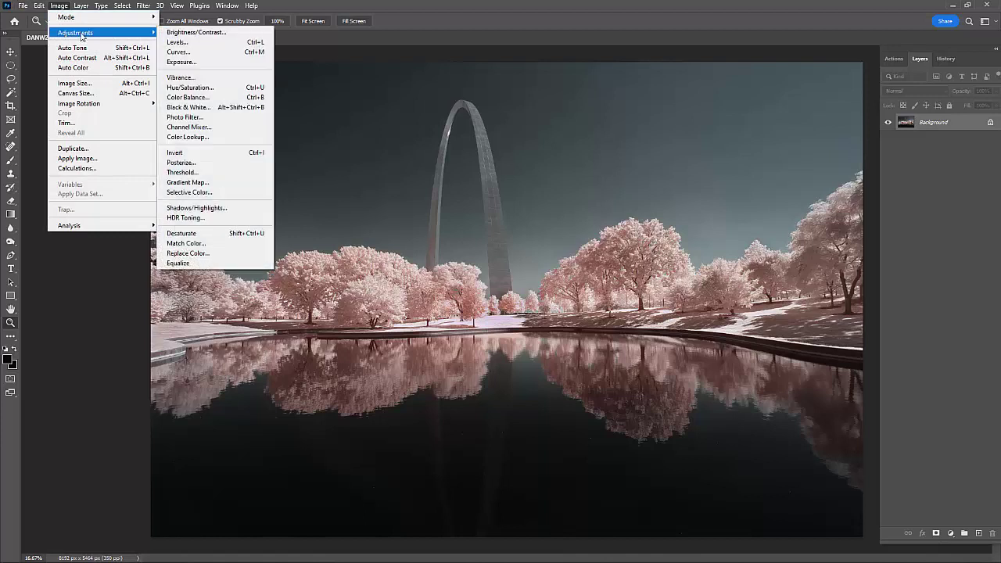
{"action": "left_click", "coordinate": [243, 87]}
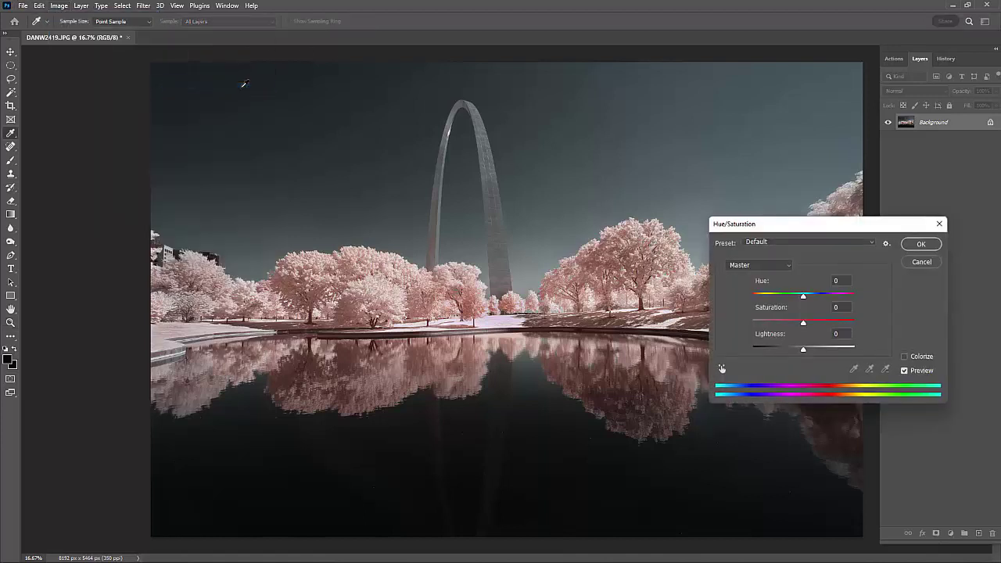
{"action": "left_click", "coordinate": [787, 265]}
{"action": "left_click", "coordinate": [750, 283]}
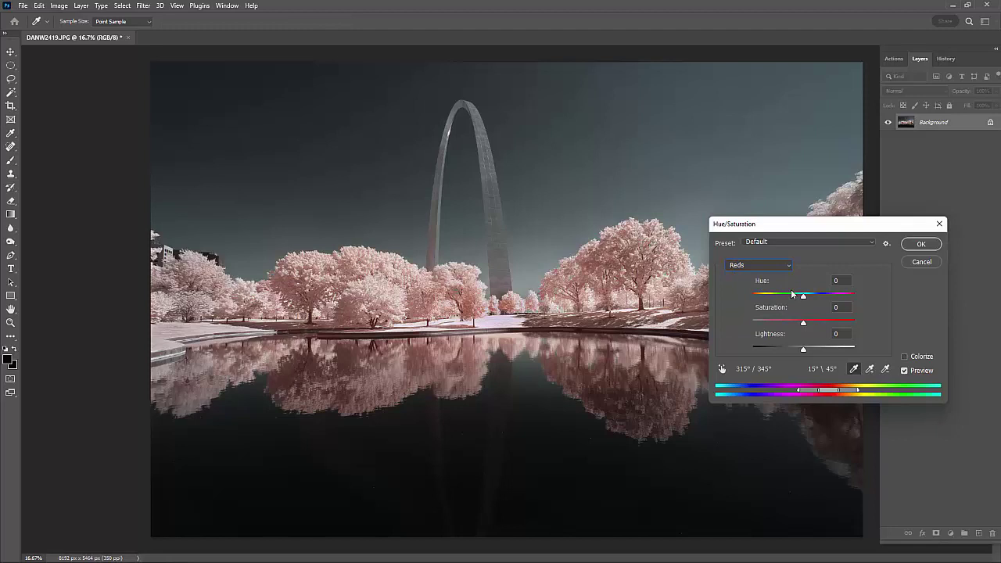
{"action": "left_click_drag", "start_coordinate": [803, 297], "coordinate": [822, 323]}
{"action": "left_click", "coordinate": [789, 265]}
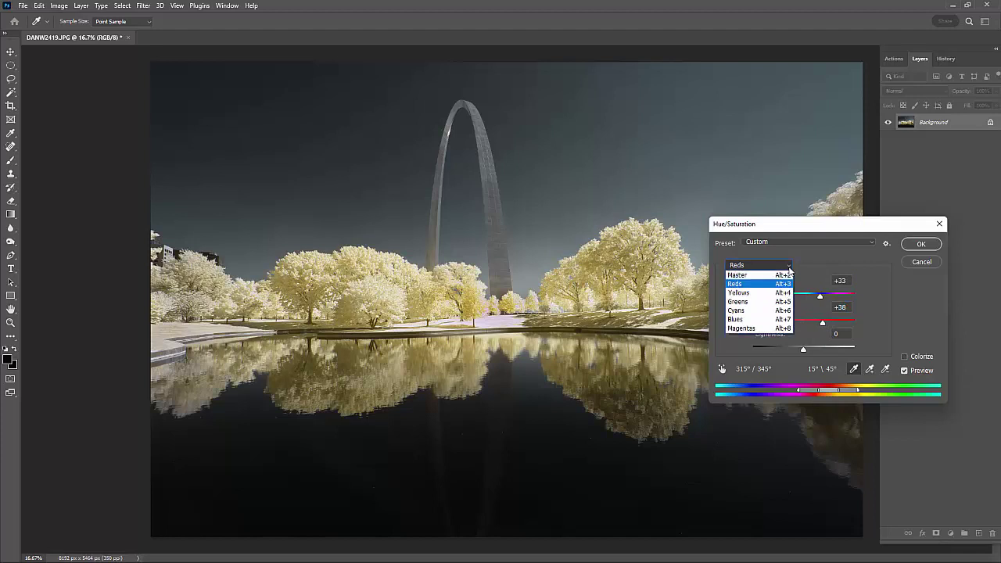
{"action": "left_click", "coordinate": [766, 295]}
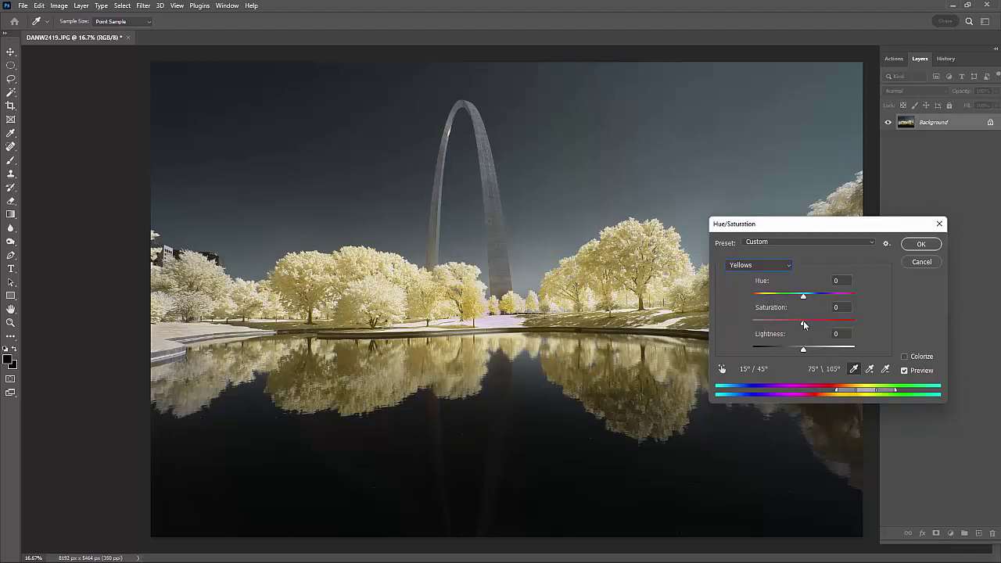
{"action": "left_click_drag", "start_coordinate": [803, 324], "coordinate": [809, 323]}
{"action": "left_click", "coordinate": [921, 244]}
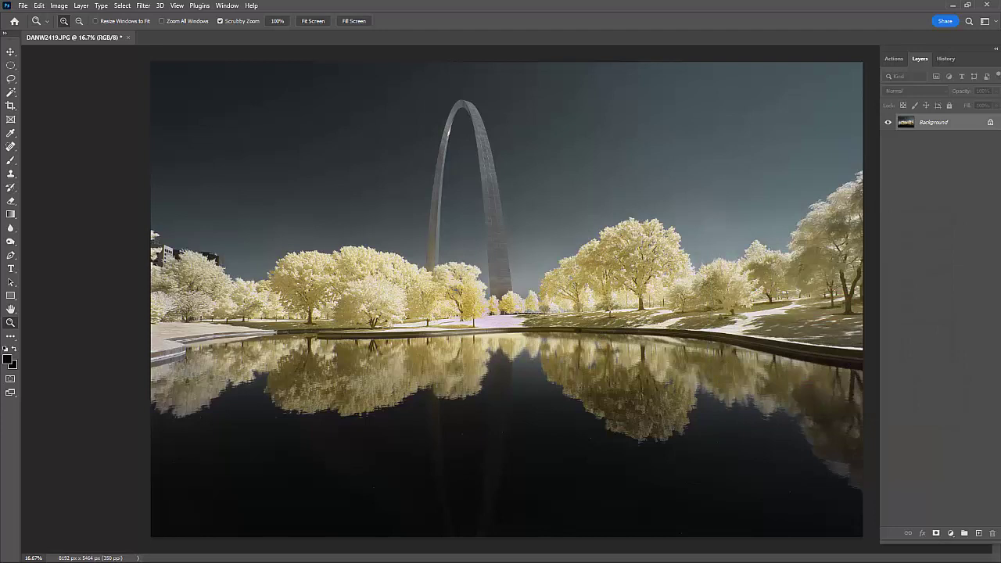
- Open a second Selective Color, adding black to Reds and Yellows and reducing the Yellows' cyan
{"action": "left_click", "coordinate": [59, 7]}
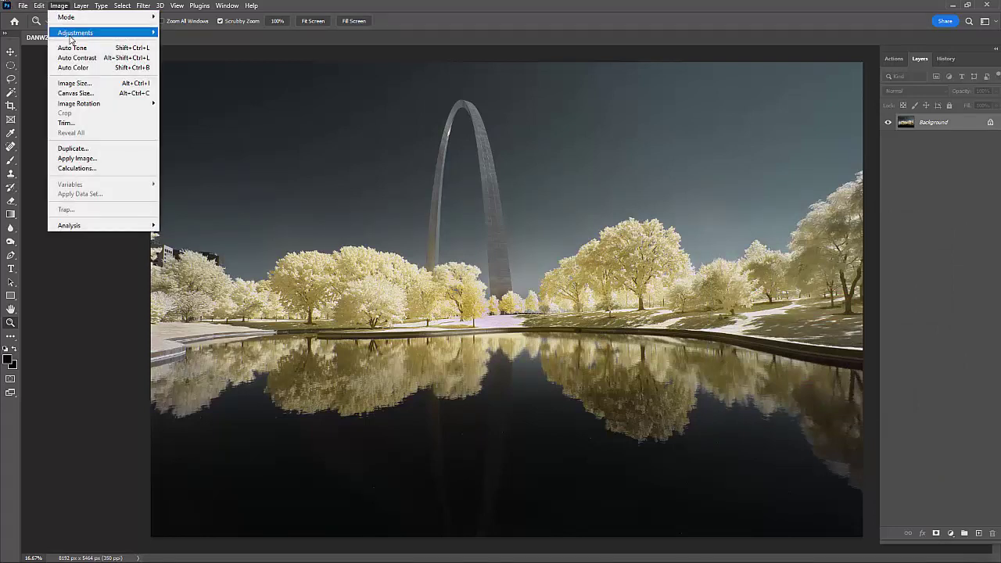
{"action": "mouse_move", "coordinate": [102, 32]}
{"action": "left_click", "coordinate": [190, 192]}
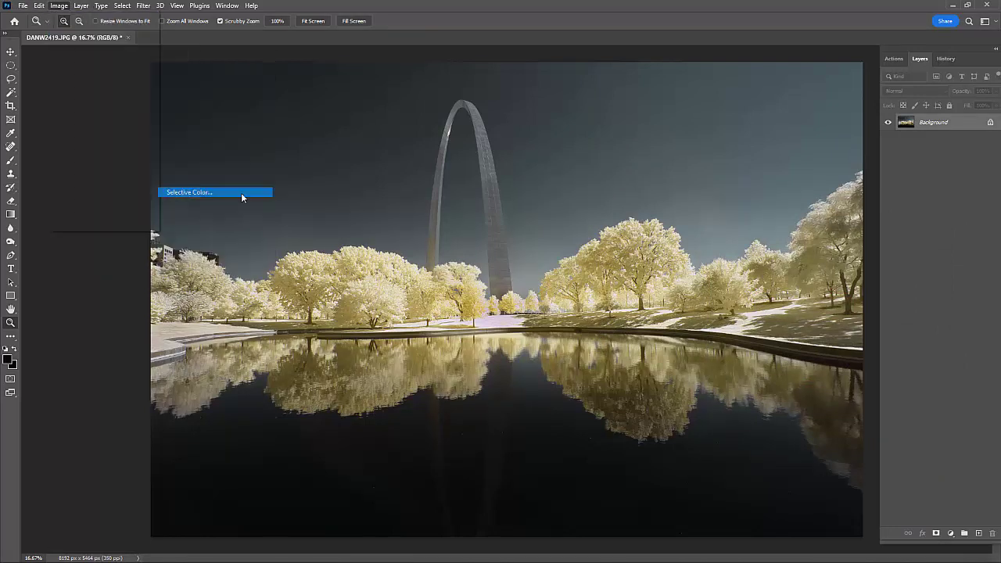
{"action": "left_click_drag", "start_coordinate": [865, 408], "coordinate": [915, 408]}
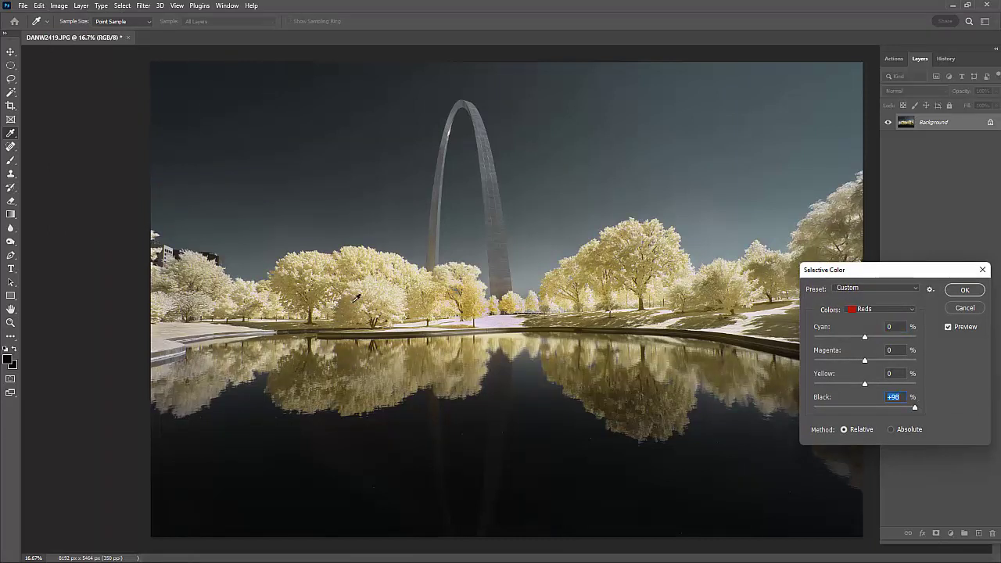
{"action": "left_click", "coordinate": [912, 310]}
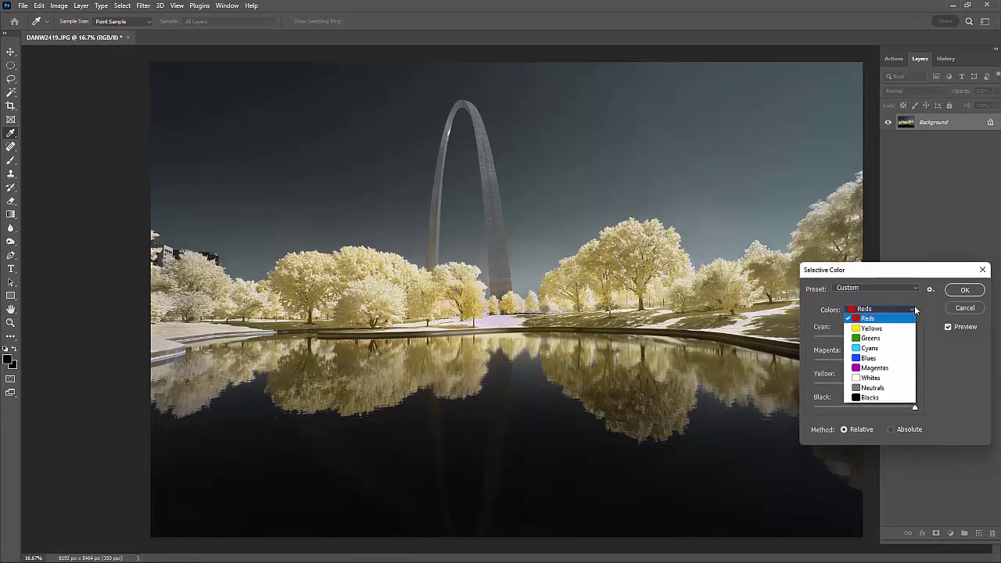
{"action": "left_click", "coordinate": [871, 325]}
{"action": "left_click_drag", "start_coordinate": [864, 407], "coordinate": [902, 383]}
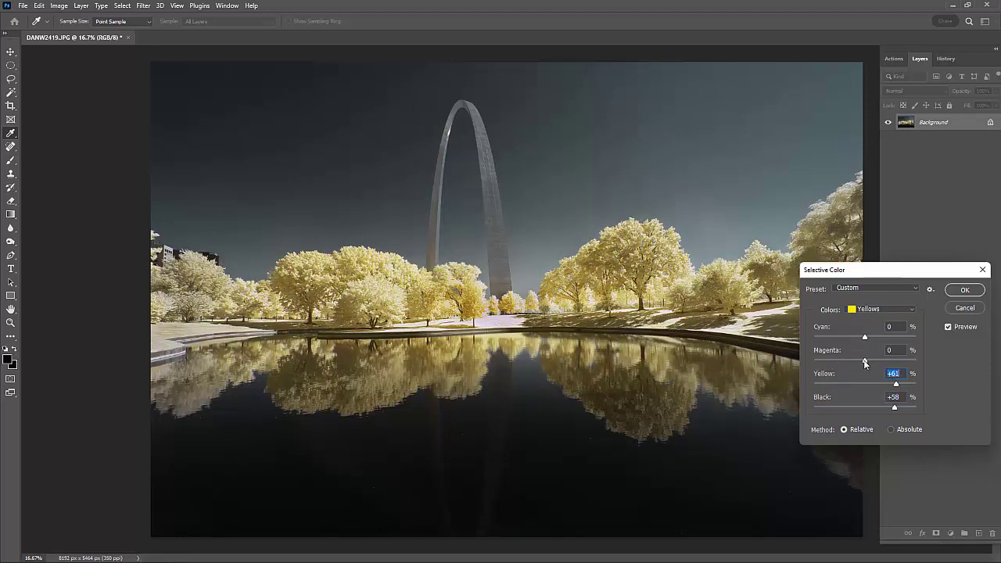
{"action": "left_click_drag", "start_coordinate": [864, 358], "coordinate": [851, 340]}
{"action": "left_click", "coordinate": [865, 360]}
{"action": "left_click", "coordinate": [857, 338]}
- Set Black to +100 for both the Cyans and the Blues
{"action": "left_click", "coordinate": [908, 312]}
{"action": "left_click", "coordinate": [870, 348]}
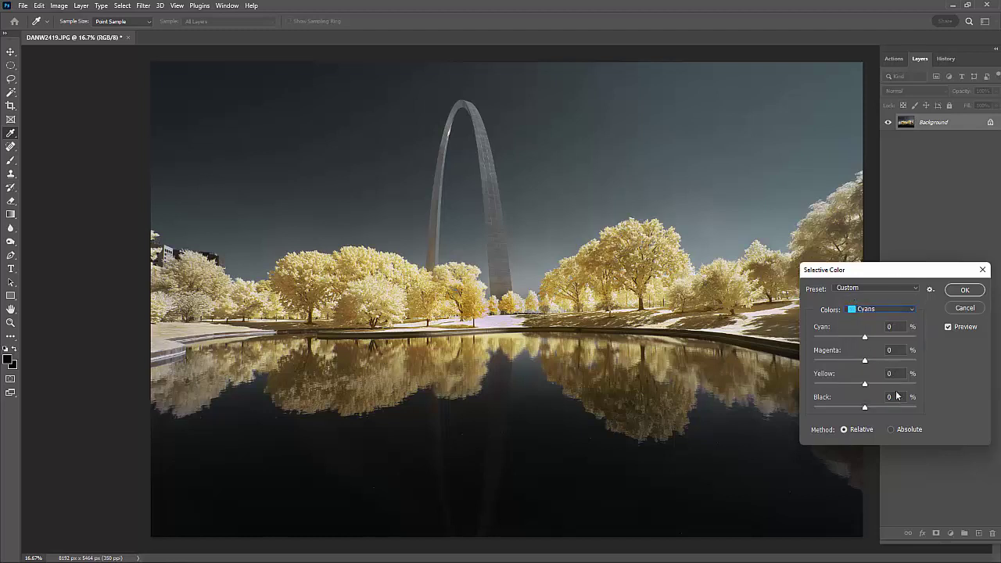
{"action": "left_click_drag", "start_coordinate": [864, 407], "coordinate": [948, 401]}
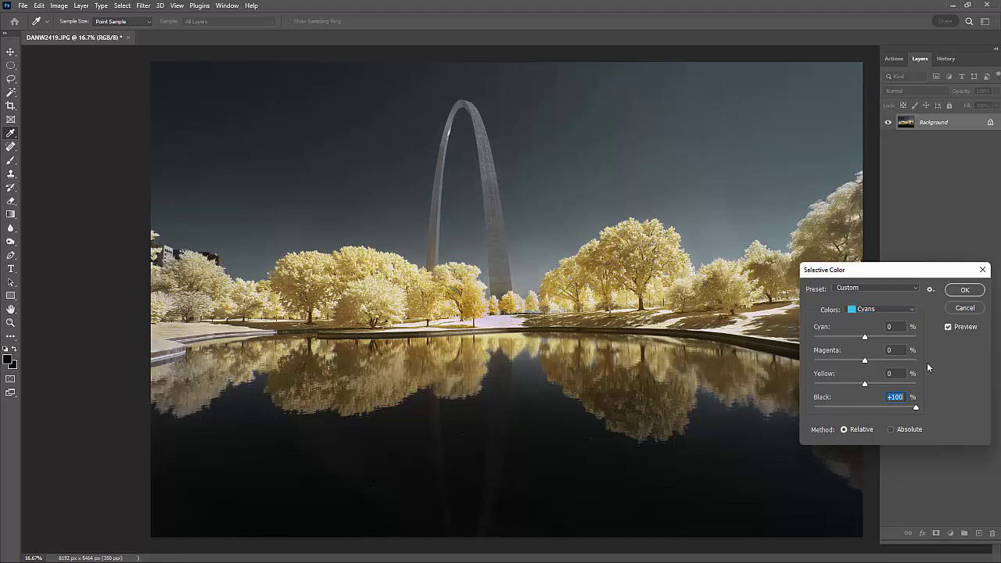
{"action": "left_click", "coordinate": [911, 311]}
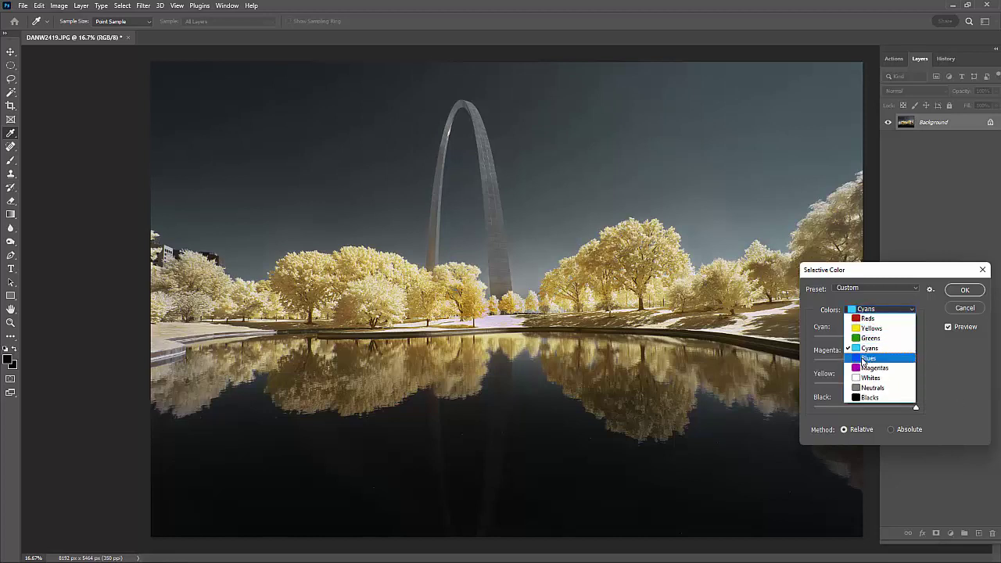
{"action": "left_click", "coordinate": [865, 359]}
{"action": "left_click_drag", "start_coordinate": [863, 407], "coordinate": [939, 403]}
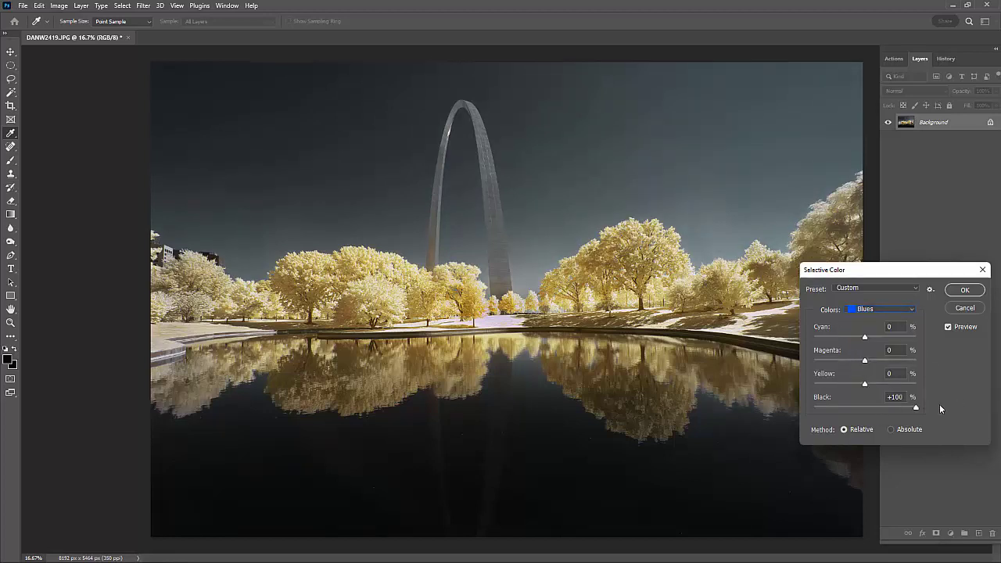
- Give Whites a small Black, Neutrals +8 and Blacks +18, then apply
{"action": "left_click", "coordinate": [912, 310]}
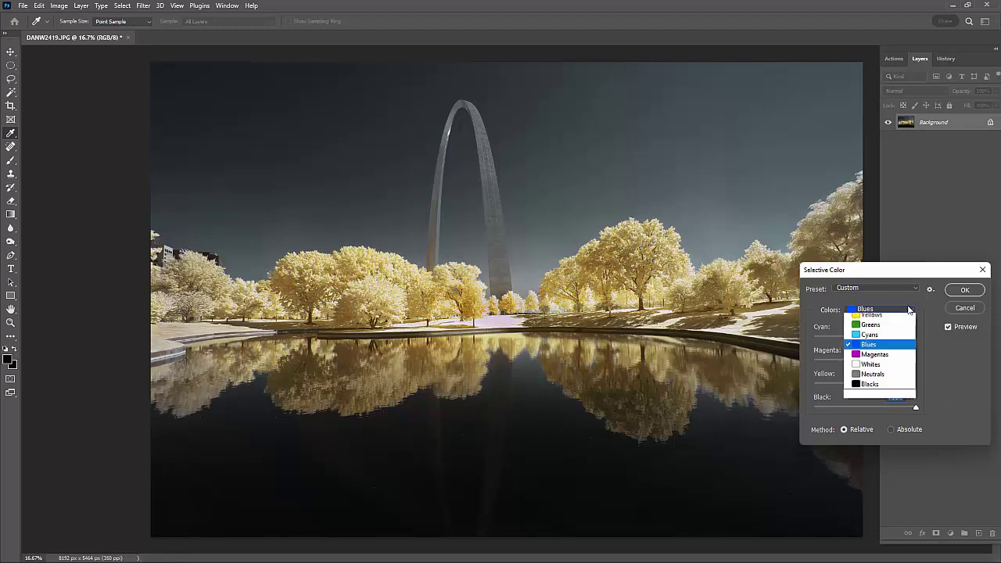
{"action": "left_click", "coordinate": [876, 378]}
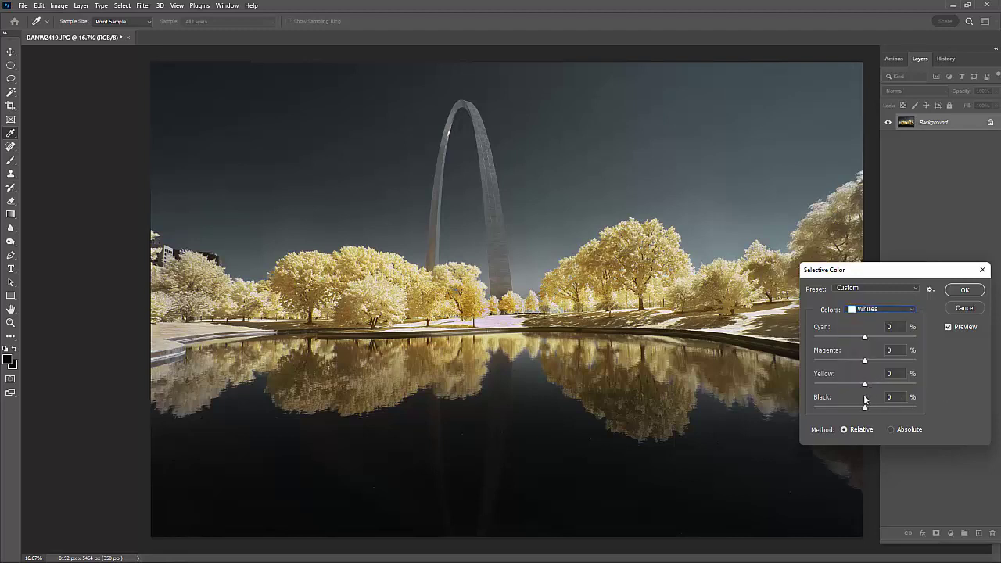
{"action": "left_click_drag", "start_coordinate": [831, 399], "coordinate": [886, 405]}
{"action": "left_click", "coordinate": [886, 401]}
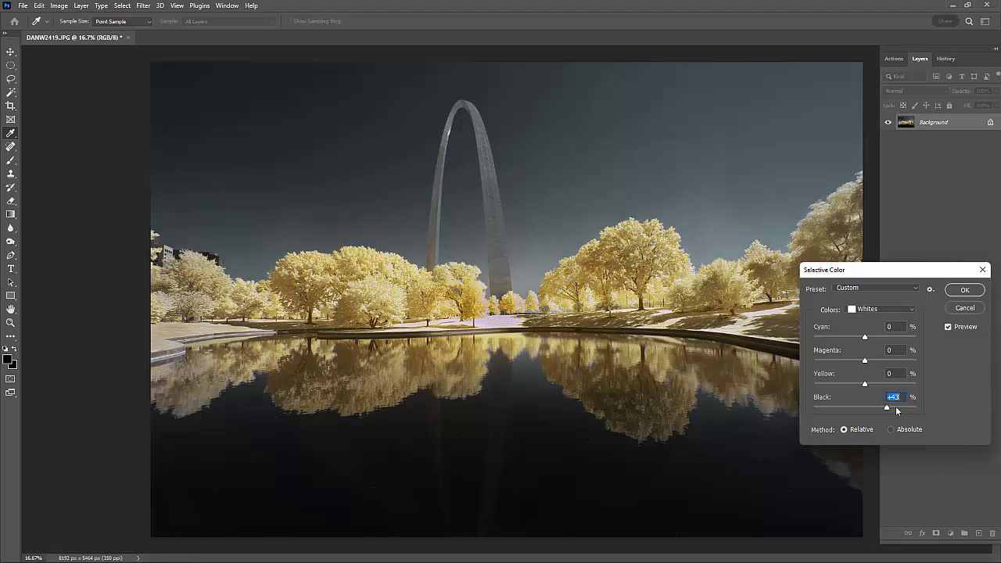
{"action": "left_click_drag", "start_coordinate": [887, 408], "coordinate": [877, 405]}
{"action": "left_click", "coordinate": [912, 311]}
{"action": "left_click", "coordinate": [877, 395]}
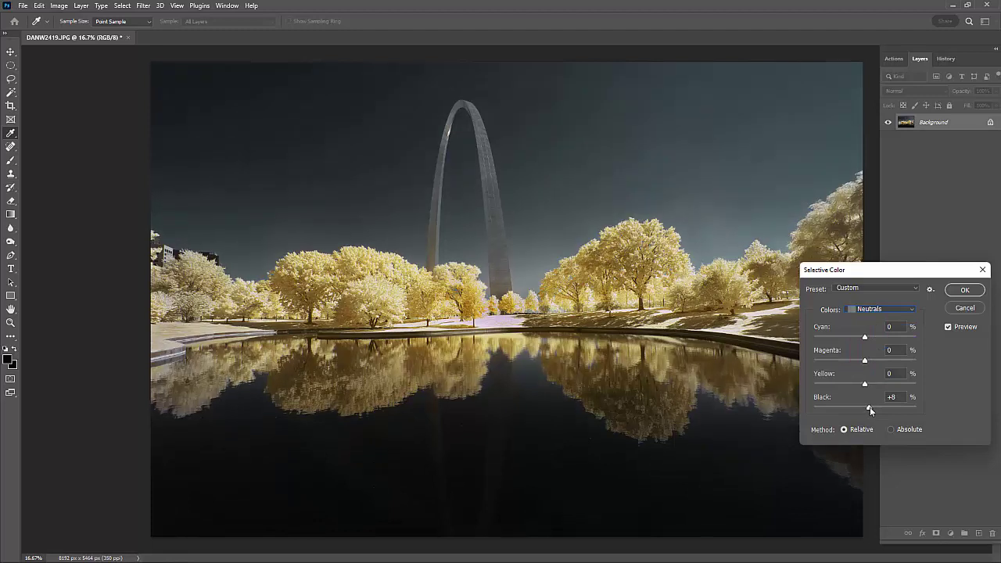
{"action": "left_click", "coordinate": [910, 310]}
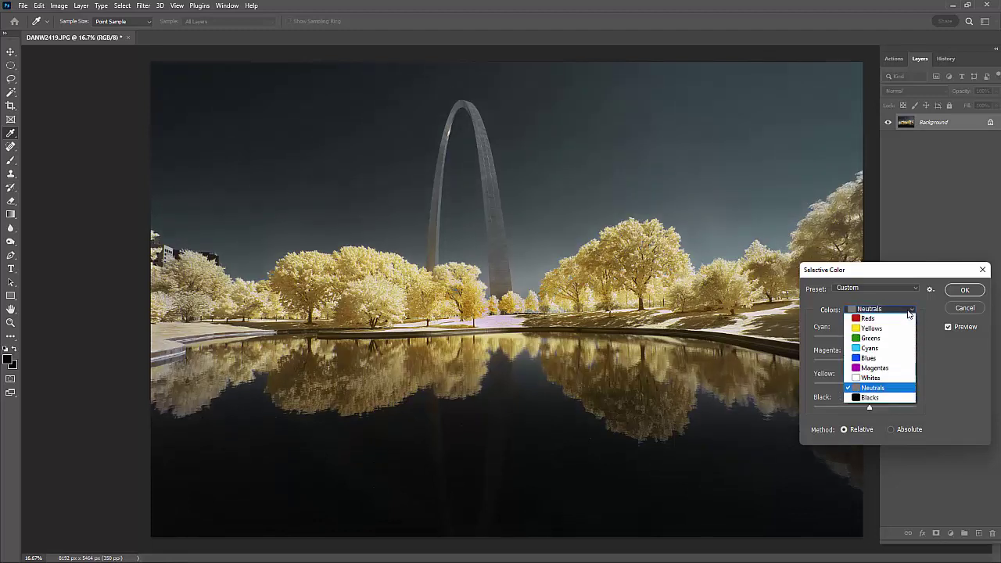
{"action": "left_click", "coordinate": [867, 397]}
{"action": "left_click_drag", "start_coordinate": [864, 408], "coordinate": [873, 407]}
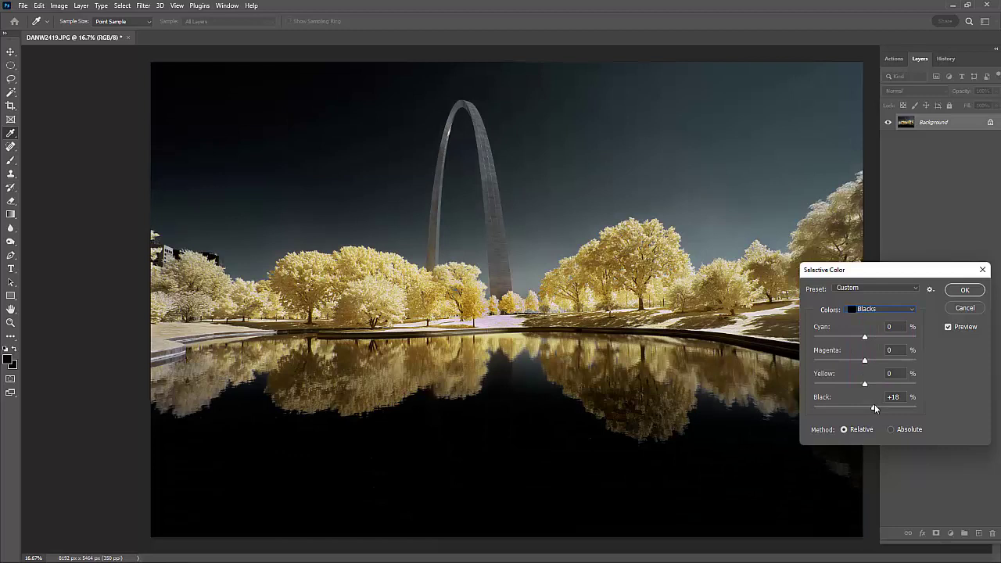
{"action": "left_click", "coordinate": [964, 290]}
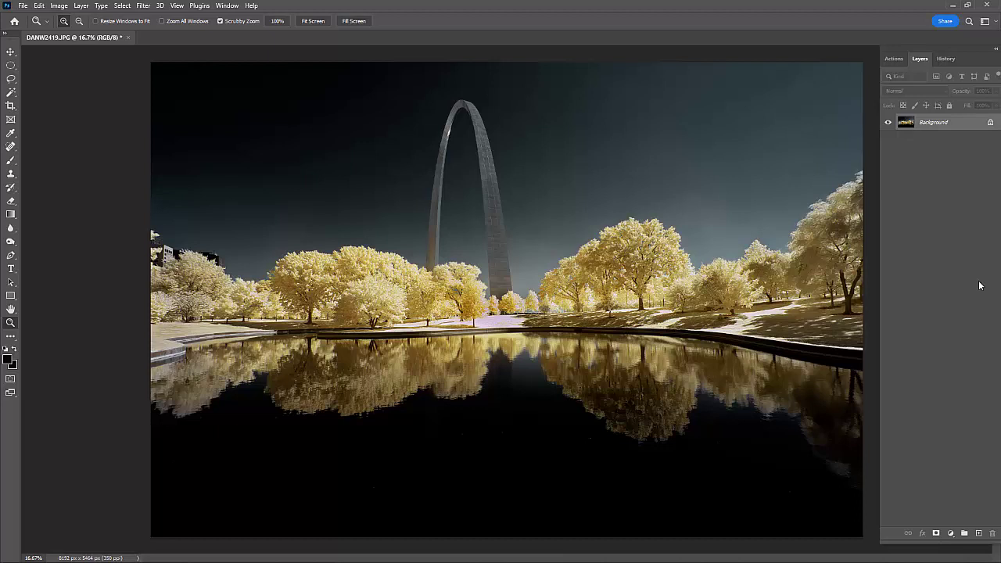
- Open Hue/Saturation and set the Cyans' Saturation and Lightness to −100
{"action": "left_click", "coordinate": [59, 5]}
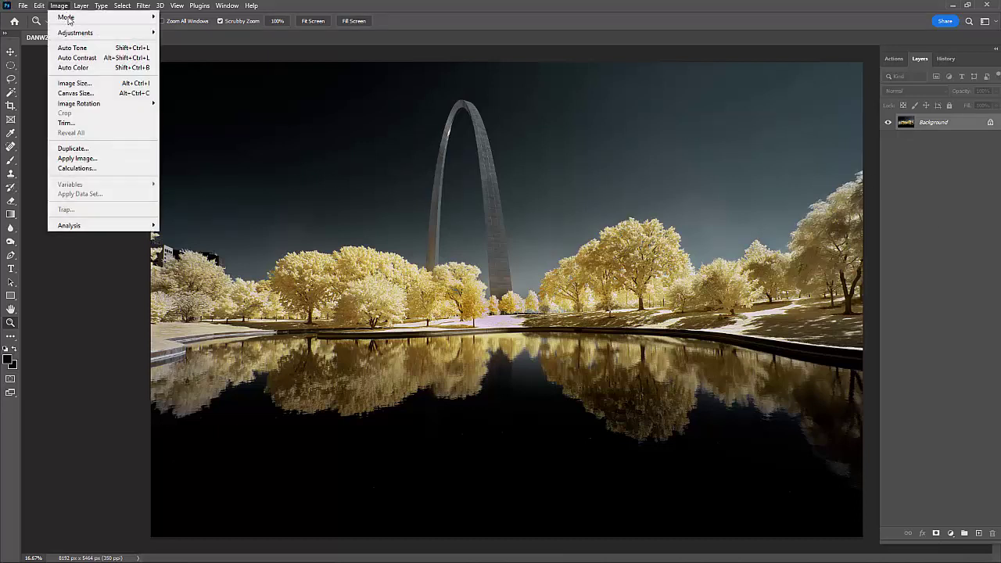
{"action": "mouse_move", "coordinate": [72, 32]}
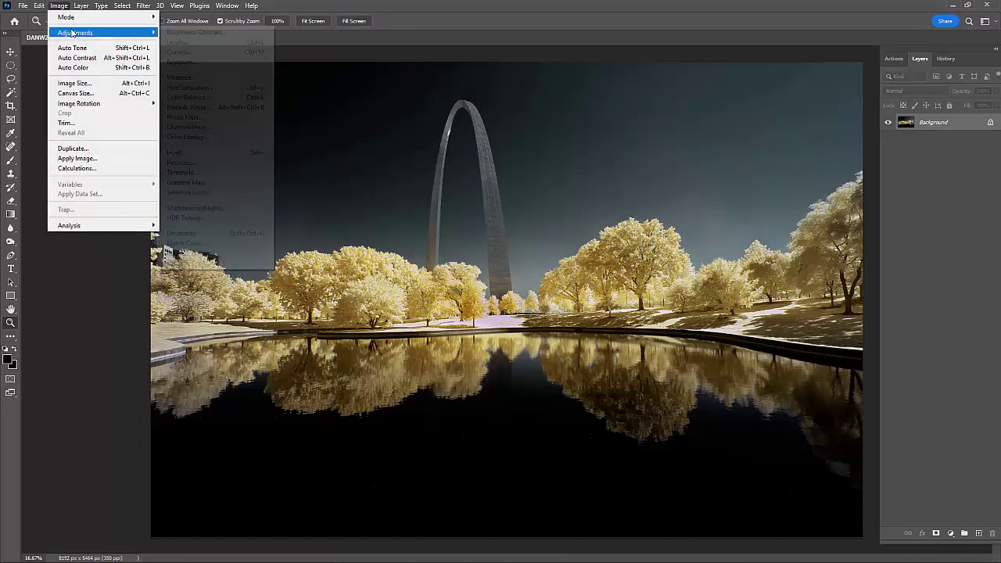
{"action": "left_click", "coordinate": [205, 86]}
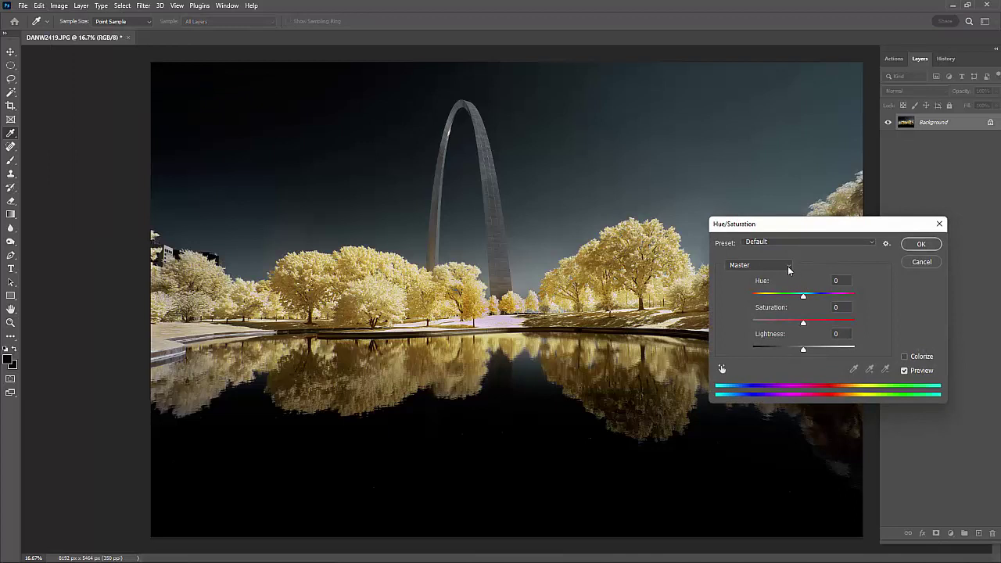
{"action": "left_click", "coordinate": [758, 264]}
{"action": "left_click", "coordinate": [764, 312]}
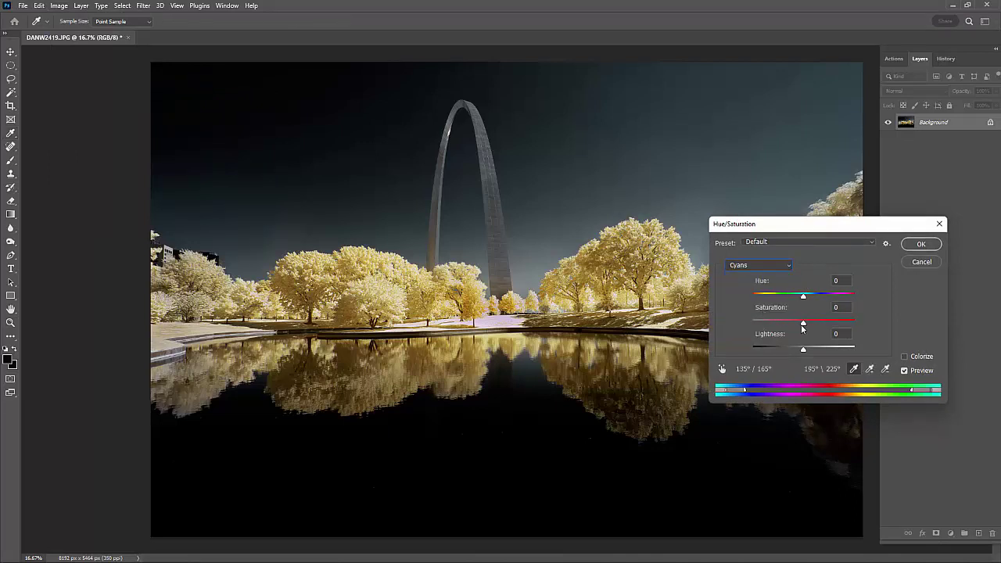
{"action": "left_click_drag", "start_coordinate": [802, 323], "coordinate": [754, 322]}
{"action": "left_click_drag", "start_coordinate": [802, 349], "coordinate": [752, 348]}
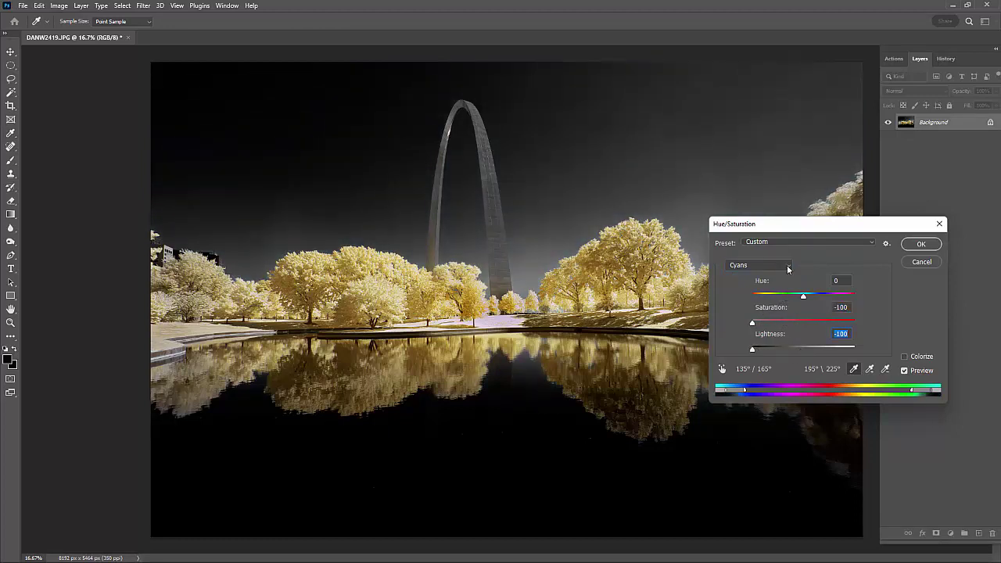
- Set the Blues' Saturation and Lightness to −100 and apply the adjustment
{"action": "left_click", "coordinate": [787, 269]}
{"action": "left_click", "coordinate": [776, 325]}
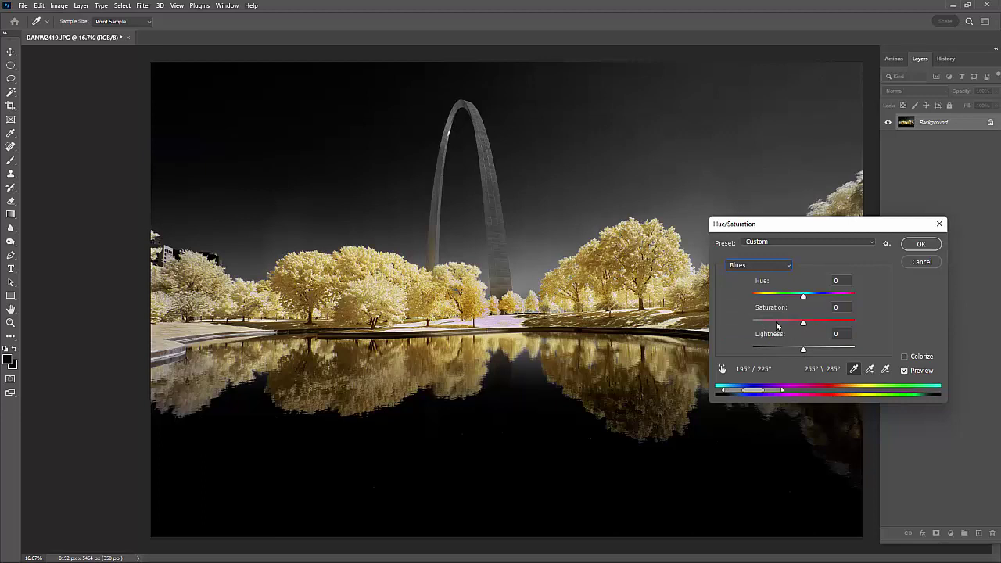
{"action": "left_click_drag", "start_coordinate": [803, 323], "coordinate": [741, 322]}
{"action": "left_click", "coordinate": [727, 347]}
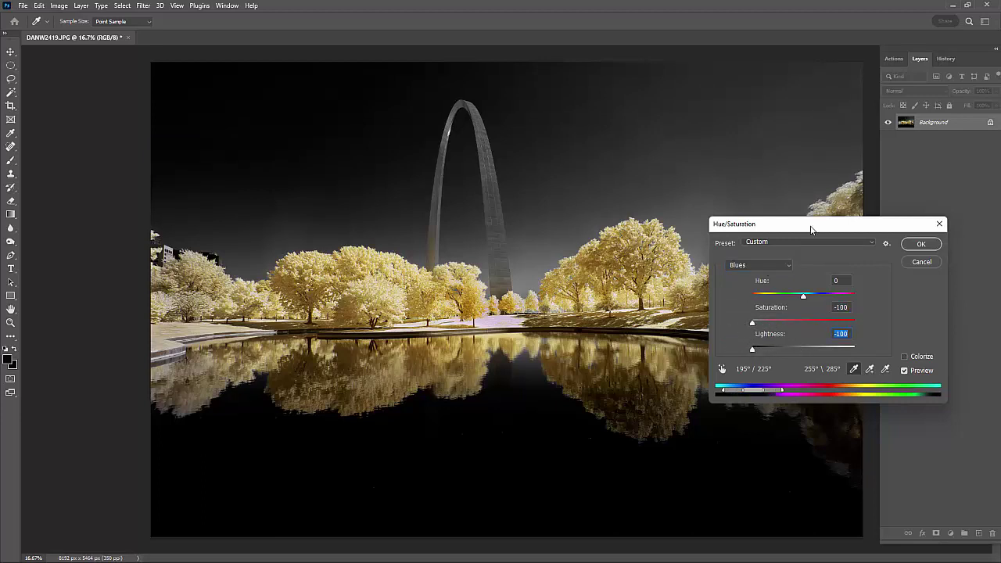
{"action": "left_click_drag", "start_coordinate": [812, 232], "coordinate": [885, 275]}
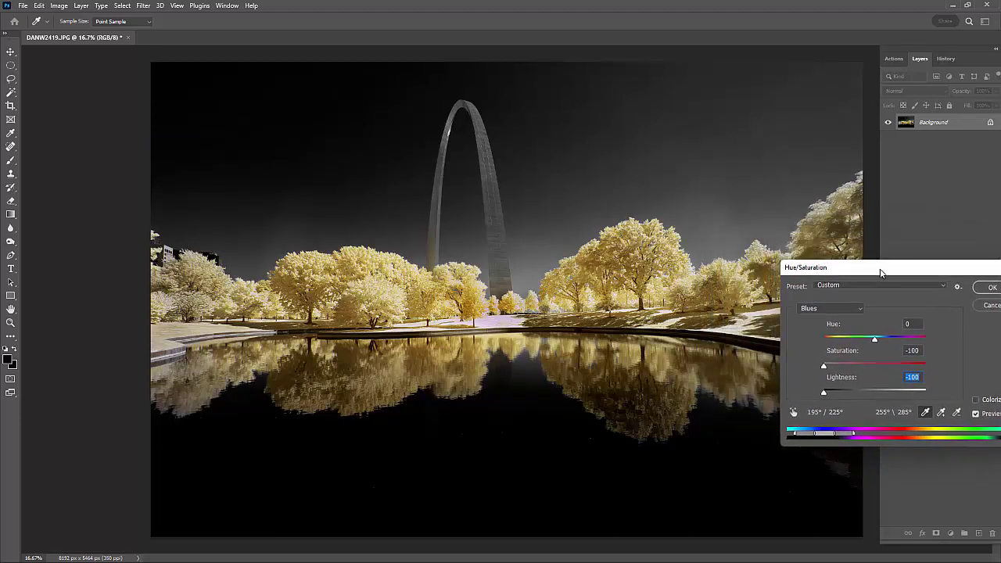
{"action": "left_click", "coordinate": [989, 288]}
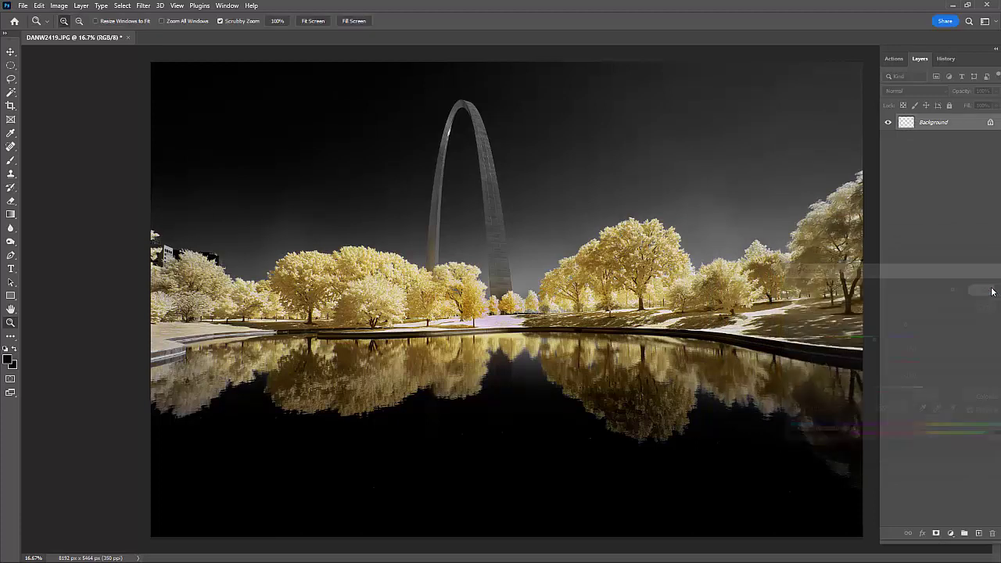
- Apply a third Selective Color with Neutrals Black +9 and Blacks Black +6
{"action": "left_click", "coordinate": [59, 6]}
{"action": "mouse_move", "coordinate": [66, 33]}
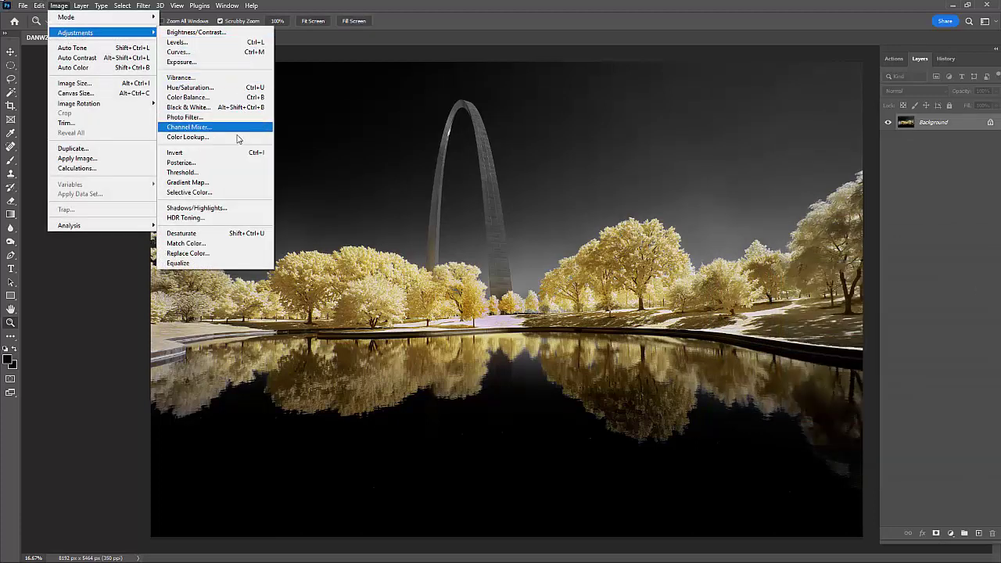
{"action": "left_click", "coordinate": [226, 193]}
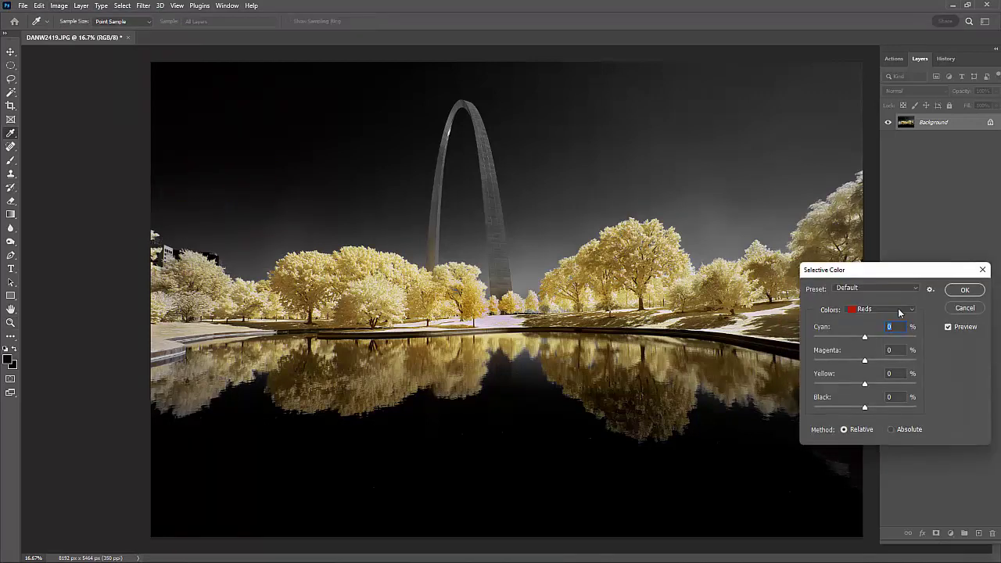
{"action": "left_click", "coordinate": [905, 305]}
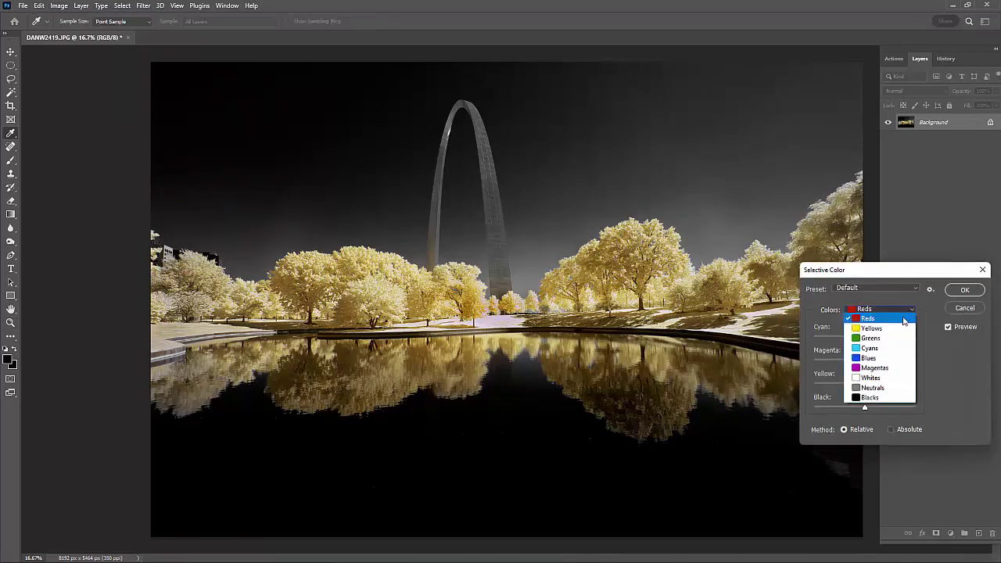
{"action": "left_click", "coordinate": [872, 390]}
{"action": "left_click_drag", "start_coordinate": [865, 407], "coordinate": [870, 409]}
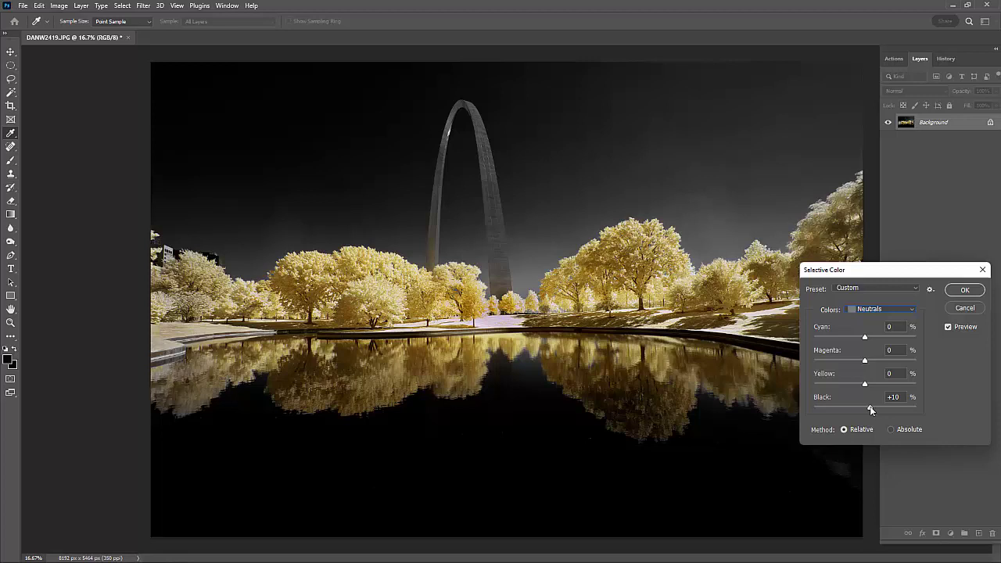
{"action": "left_click", "coordinate": [908, 310]}
{"action": "left_click", "coordinate": [869, 397]}
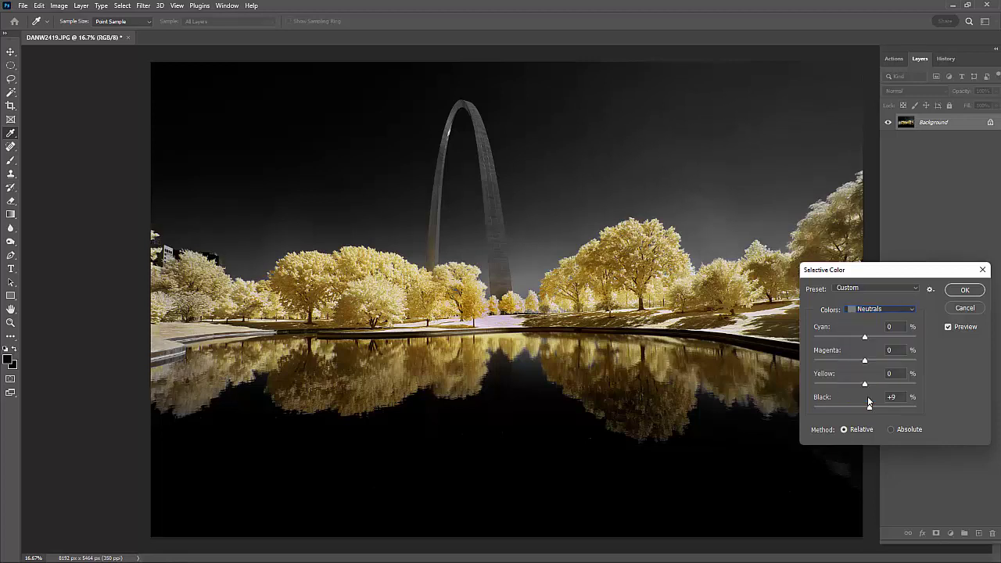
{"action": "left_click_drag", "start_coordinate": [868, 406], "coordinate": [869, 409]}
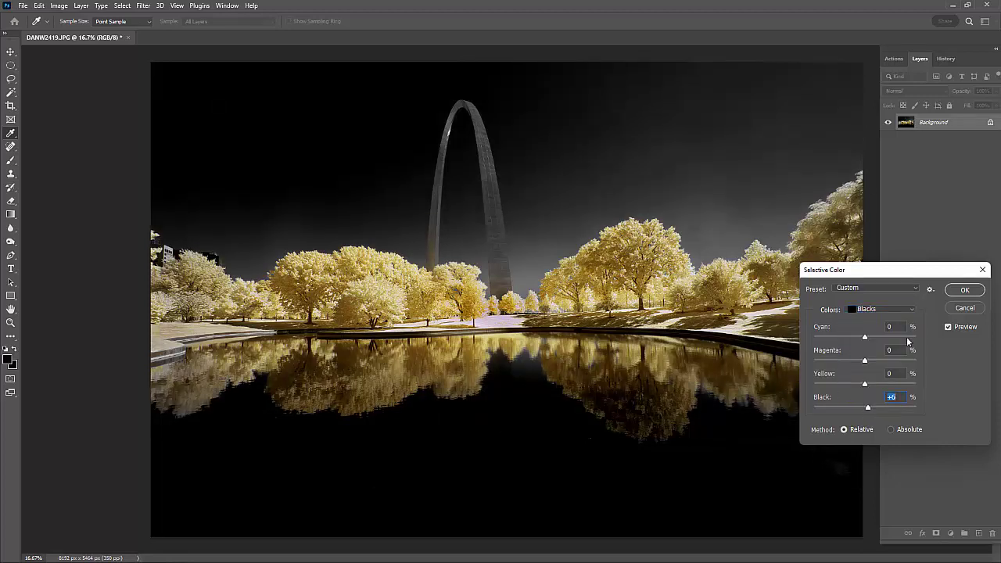
{"action": "left_click", "coordinate": [963, 290]}
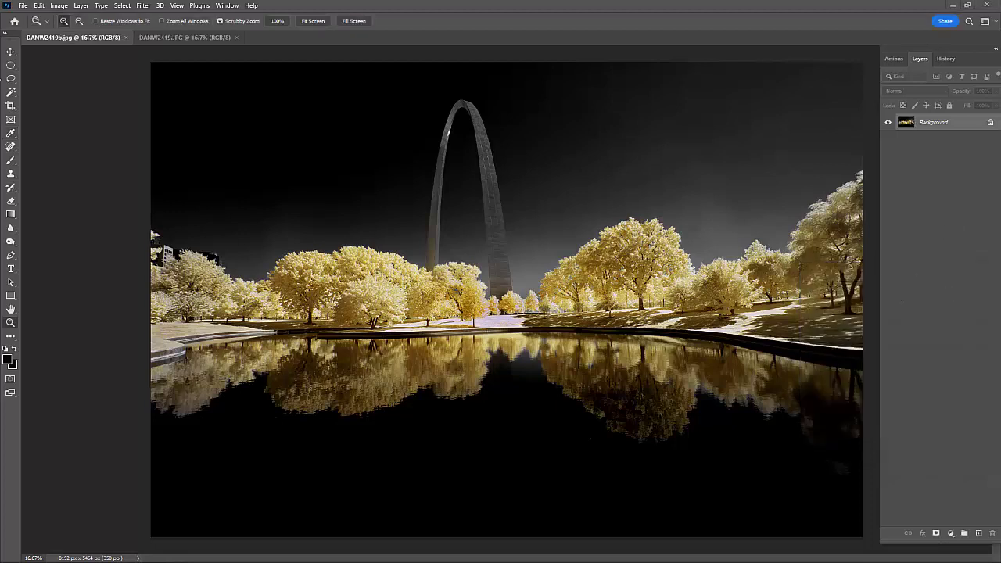
- View the original DANW2419.JPG, then return to the edited DANW2419b.jpg
{"action": "left_click", "coordinate": [169, 37]}
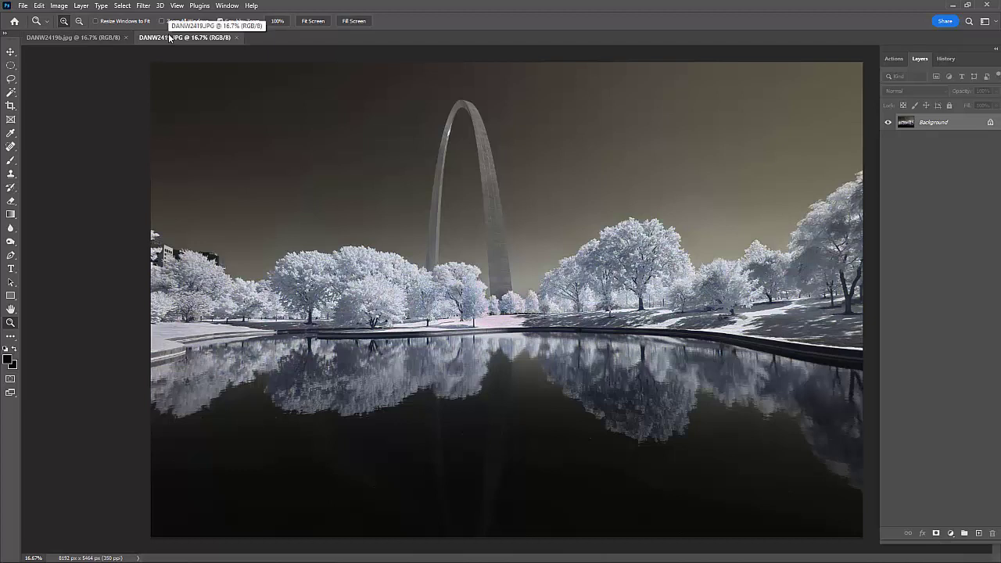
{"action": "left_click", "coordinate": [112, 37]}
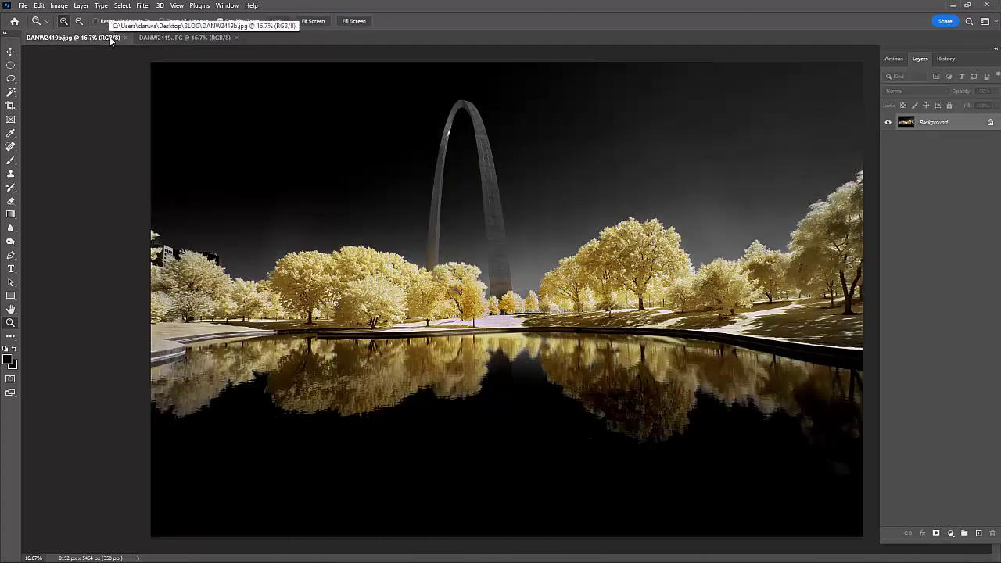